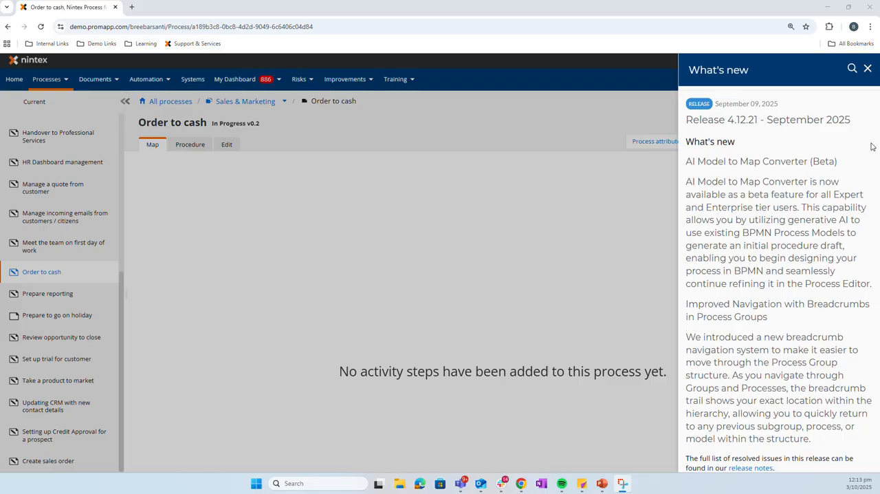
# Dismiss the release notes and review the Order to cash process summary, including its objective and background
pyautogui.click(868, 68)
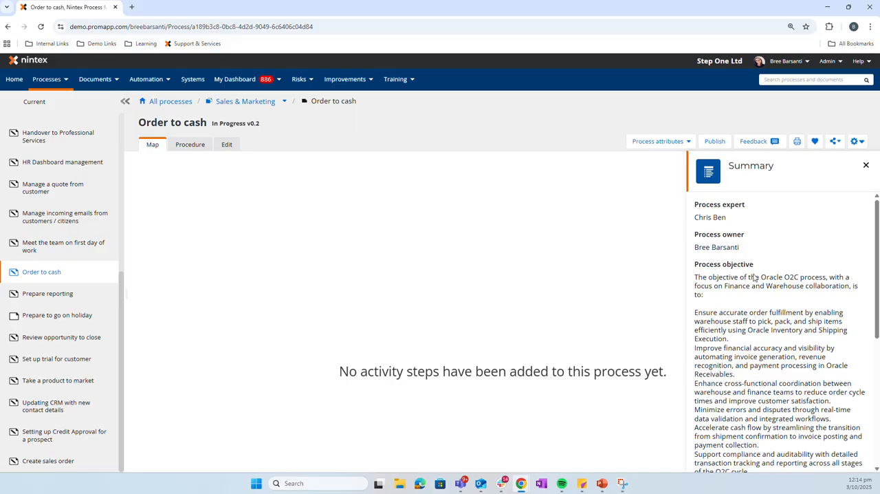
pyautogui.scroll(-5, 729, 291)
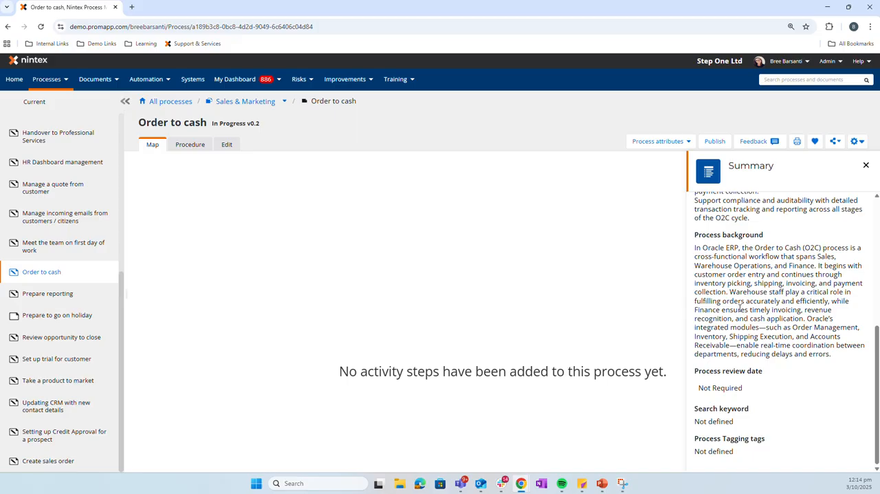
pyautogui.scroll(5, 796, 335)
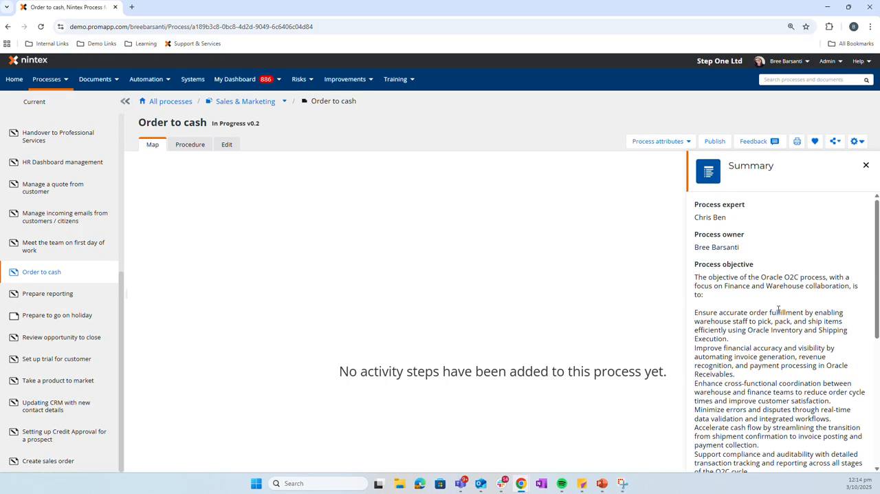
# Start the Order to cash procedure from a process model, searching for "order" and opening the Order to cash BPMN model
pyautogui.click(227, 145)
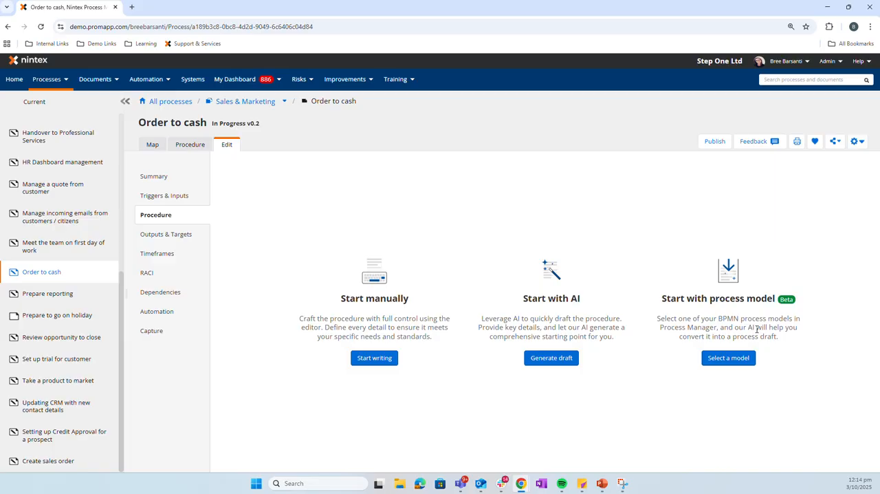
pyautogui.click(731, 359)
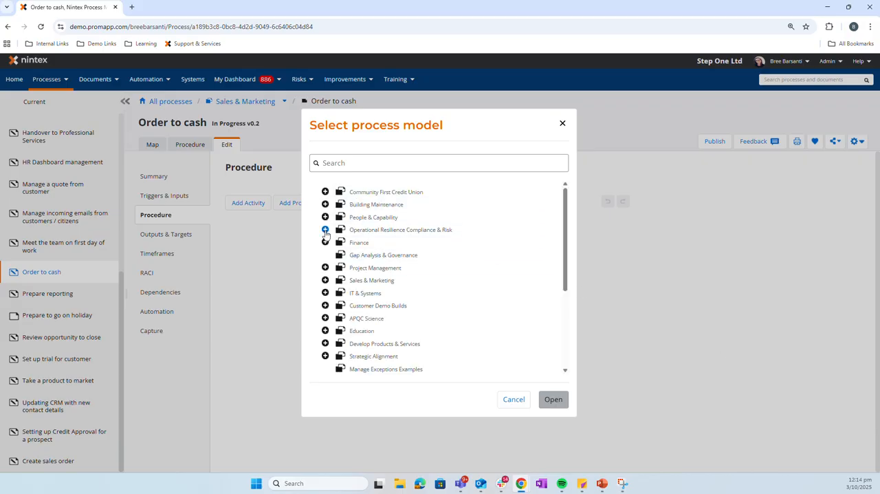
pyautogui.click(335, 165)
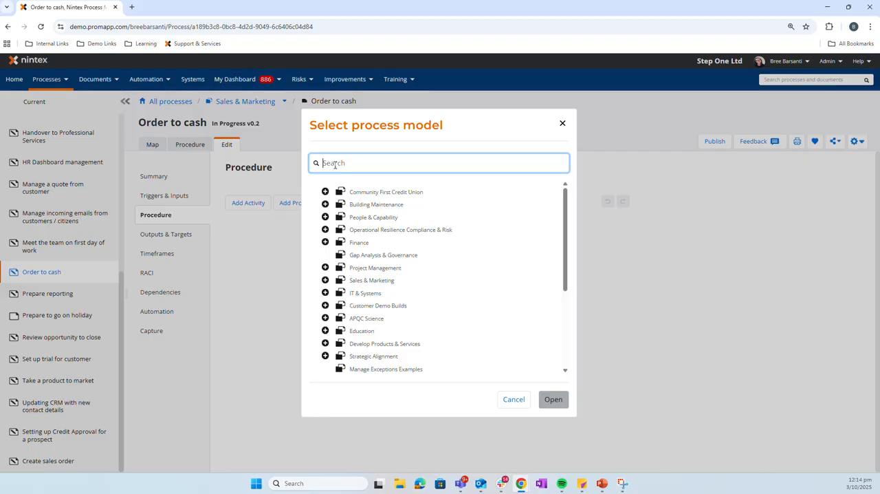
pyautogui.write('order')
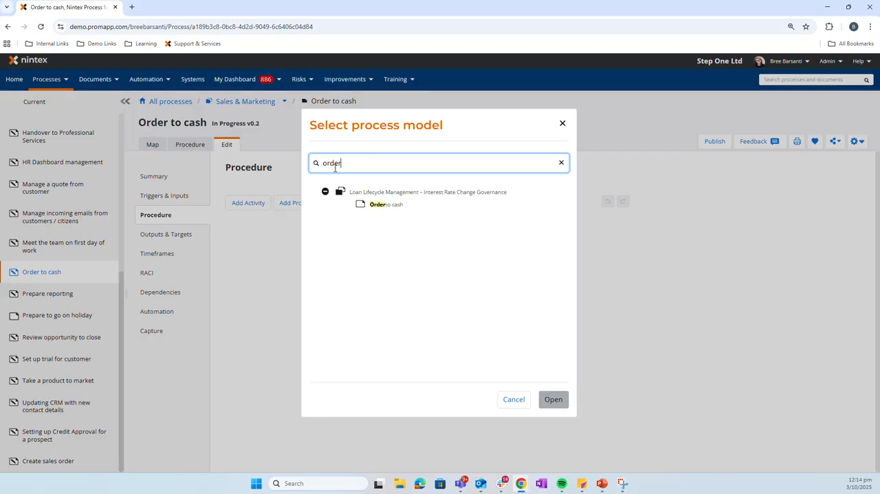
pyautogui.click(393, 207)
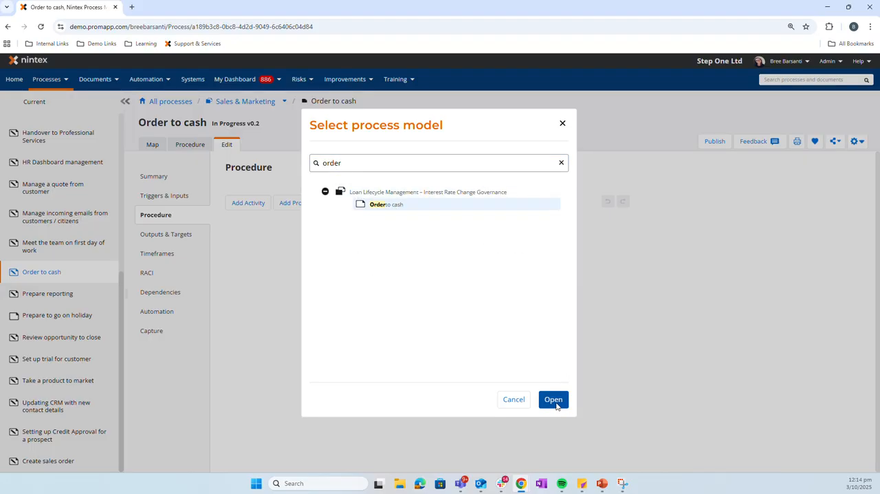
pyautogui.click(554, 399)
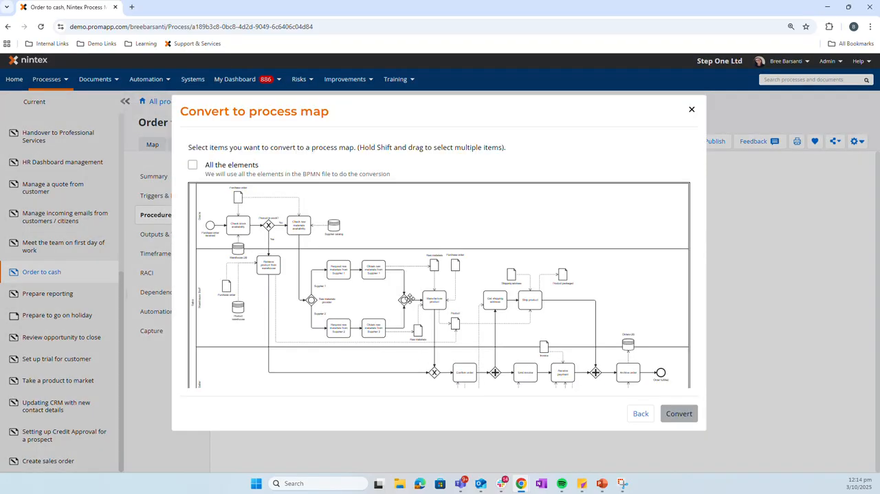
# Select individual Oracle lane elements for conversion, from the purchase order received event through to the supplier catalog
pyautogui.scroll(-1, 408, 299)
pyautogui.scroll(1, 408, 299)
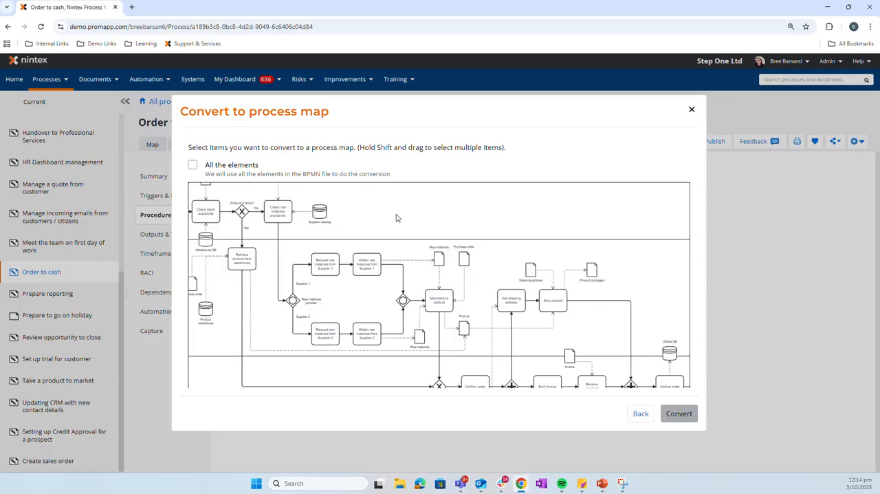
pyautogui.scroll(3, 510, 243)
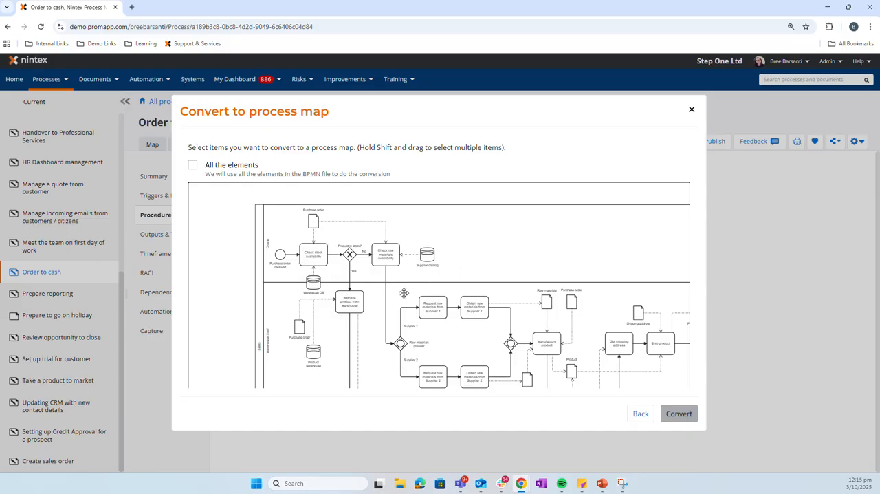
pyautogui.moveTo(230, 353); pyautogui.dragTo(220, 255)
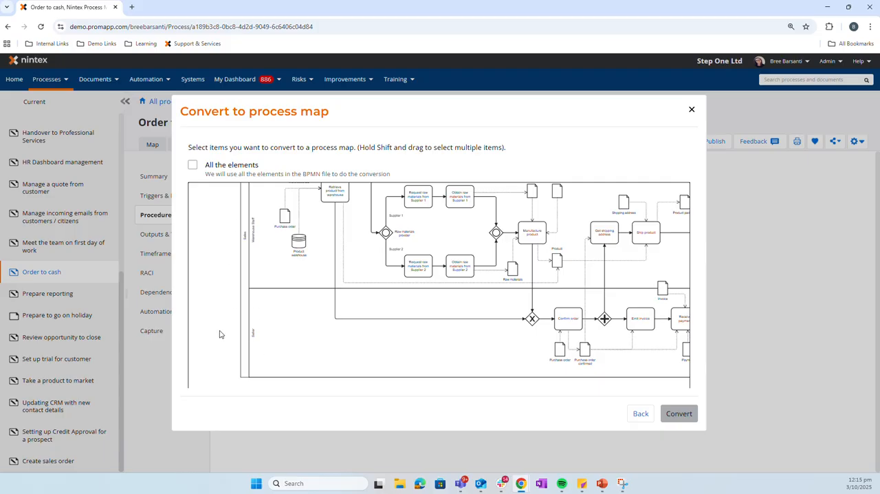
pyautogui.moveTo(444, 366); pyautogui.dragTo(362, 409)
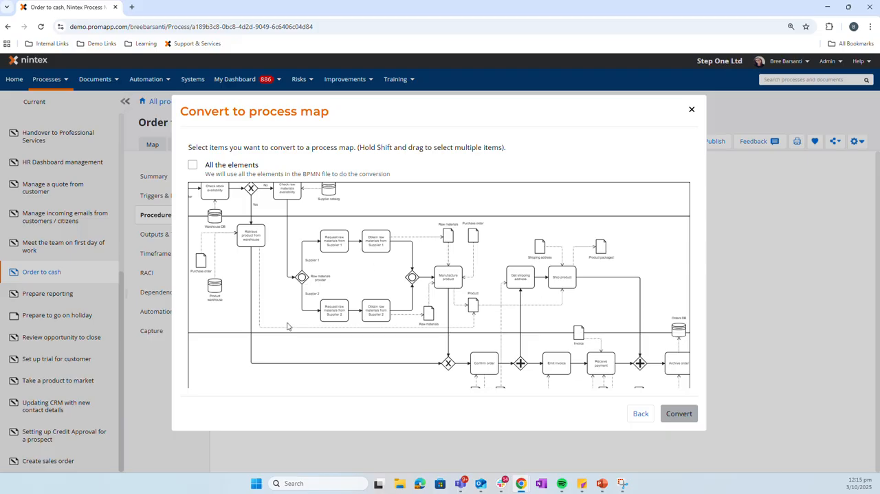
pyautogui.moveTo(235, 321); pyautogui.dragTo(295, 362)
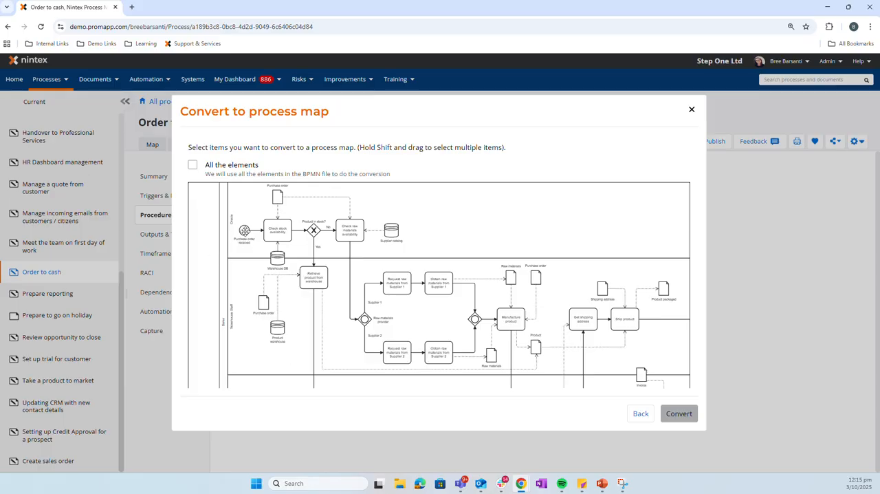
pyautogui.click(244, 230)
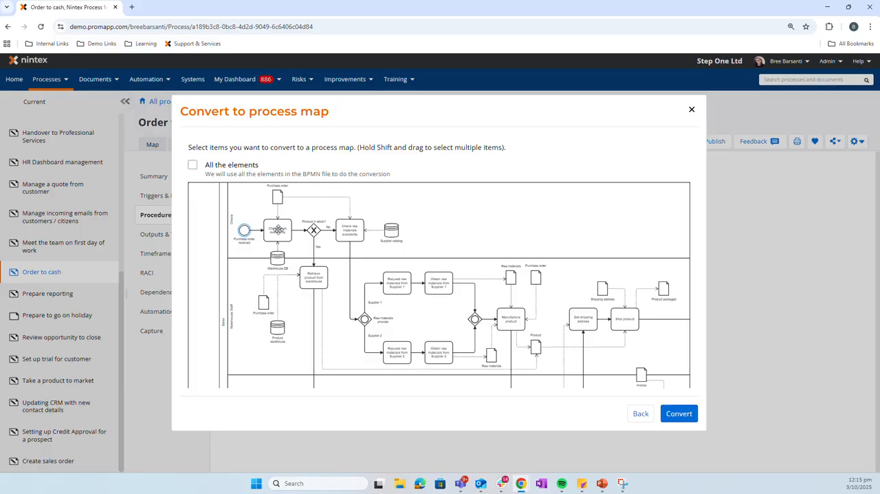
pyautogui.keyDown('shift'); pyautogui.click(278, 230); pyautogui.keyUp('shift')
pyautogui.keyDown('shift'); pyautogui.click(277, 198); pyautogui.keyUp('shift')
pyautogui.keyDown('shift'); pyautogui.click(314, 231); pyautogui.keyUp('shift')
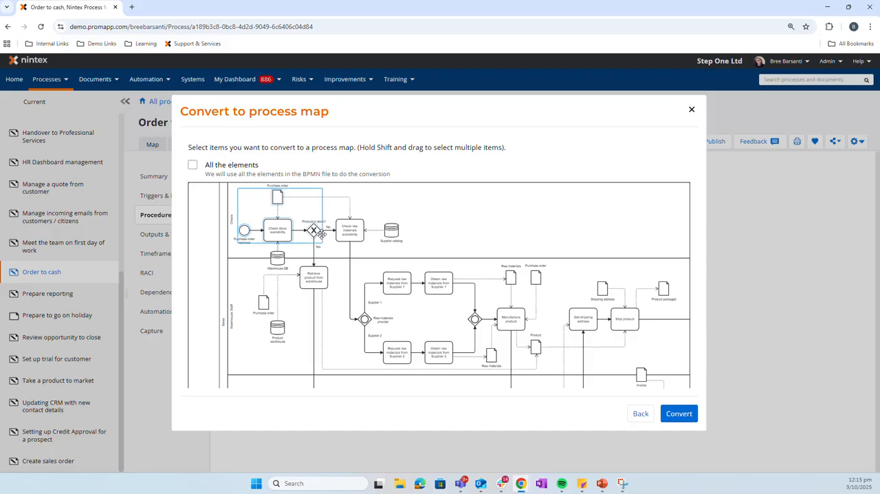
pyautogui.keyDown('shift'); pyautogui.click(358, 232); pyautogui.keyUp('shift')
pyautogui.keyDown('shift'); pyautogui.click(393, 233); pyautogui.keyUp('shift')
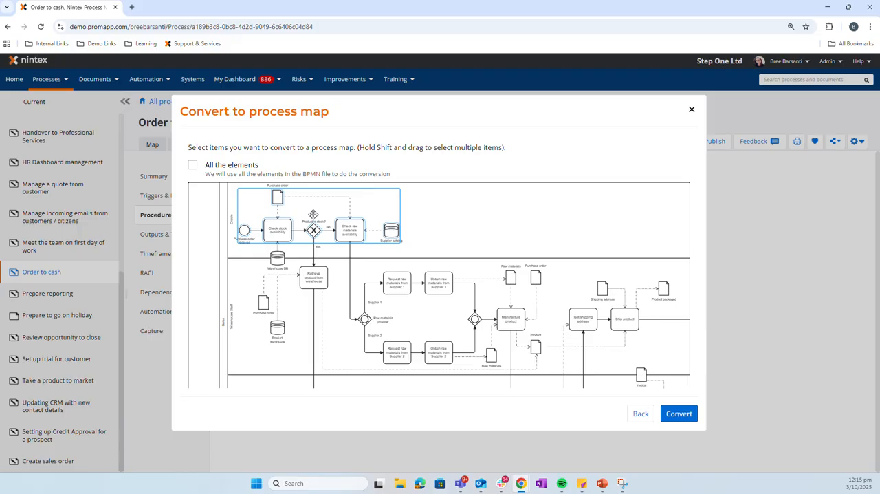
# Include all the elements of the BPMN model and convert it to a process map
pyautogui.click(193, 166)
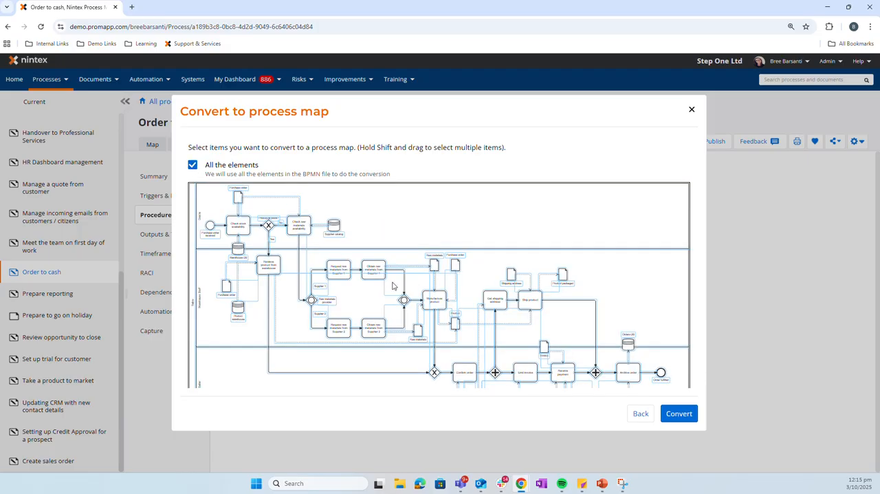
pyautogui.click(670, 413)
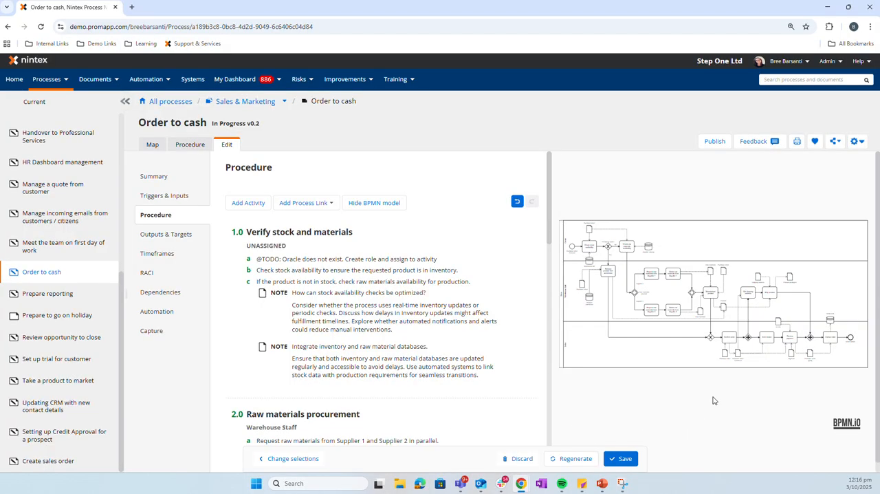
# Compare the generated procedure's activities, tasks and notes with the lanes and elements of the source BPMN model
pyautogui.scroll(1, 674, 413)
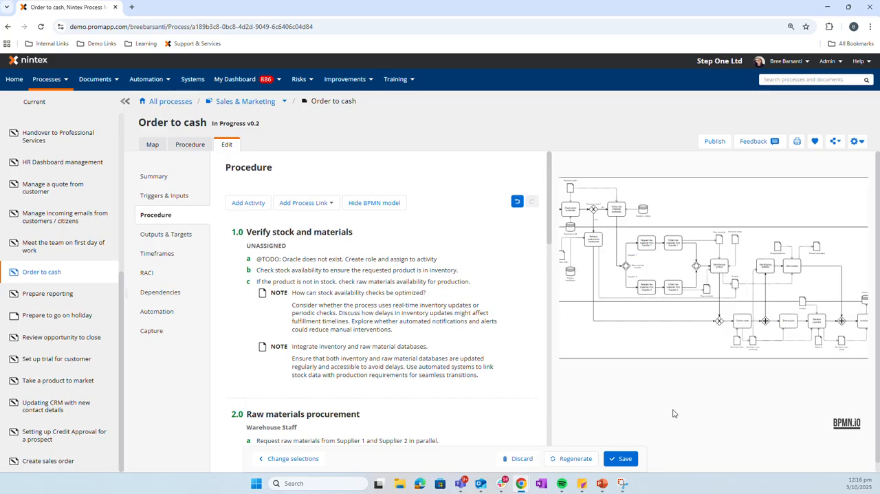
pyautogui.scroll(2, 674, 413)
pyautogui.hotkey('ctrl', 'a')
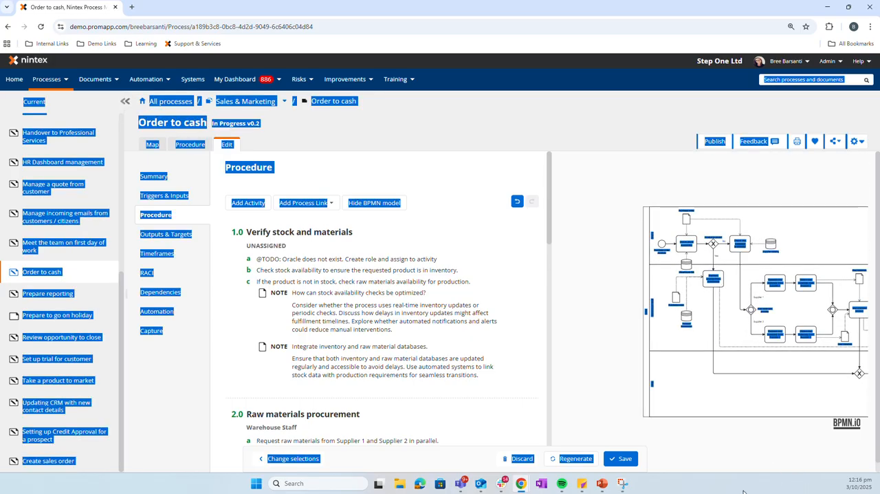
pyautogui.click(706, 402)
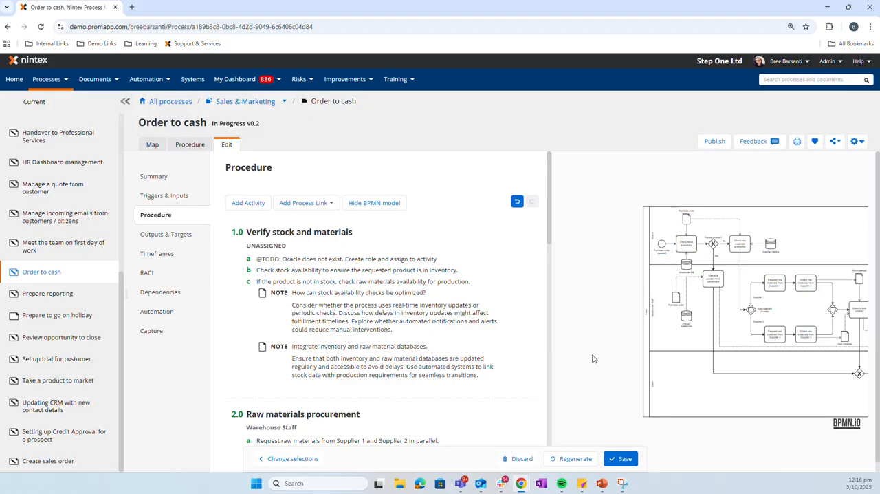
pyautogui.scroll(2, 687, 367)
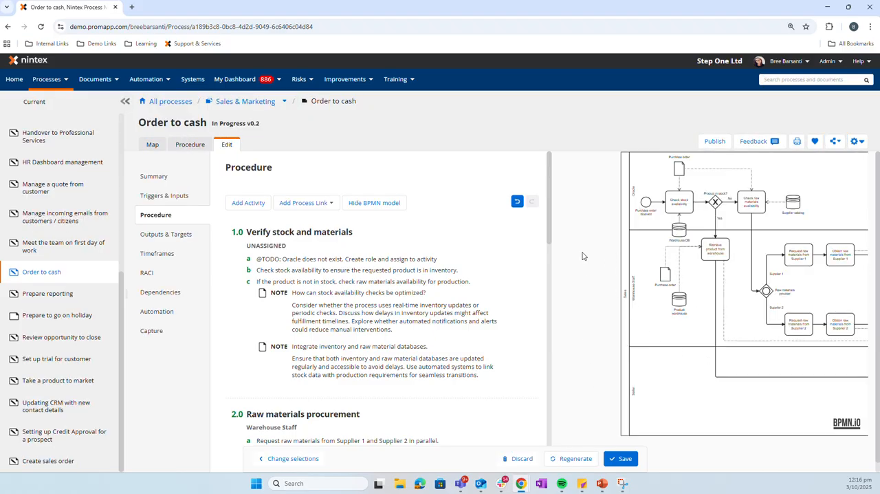
pyautogui.moveTo(584, 259); pyautogui.dragTo(546, 272)
pyautogui.click(549, 295)
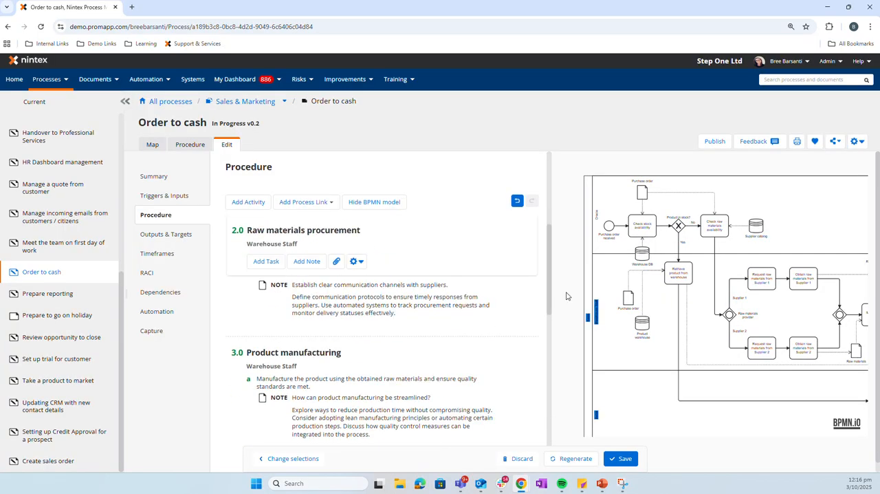
pyautogui.scroll(3, 550, 280)
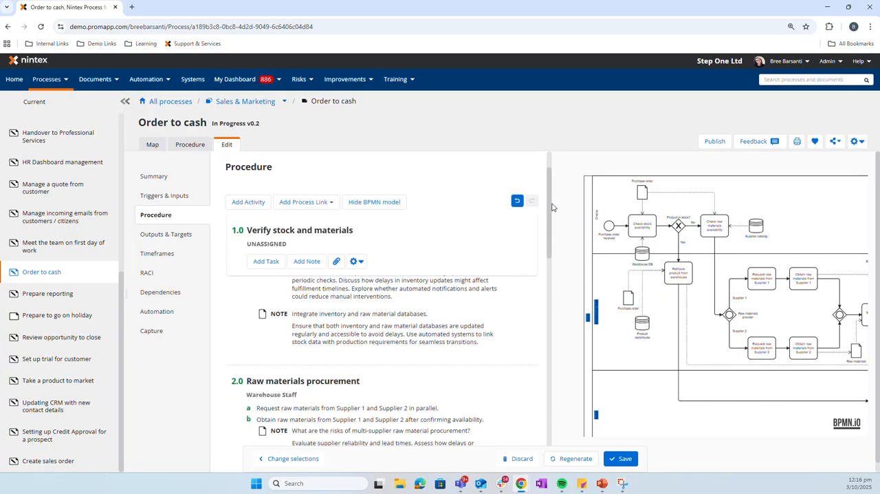
pyautogui.scroll(4, 608, 296)
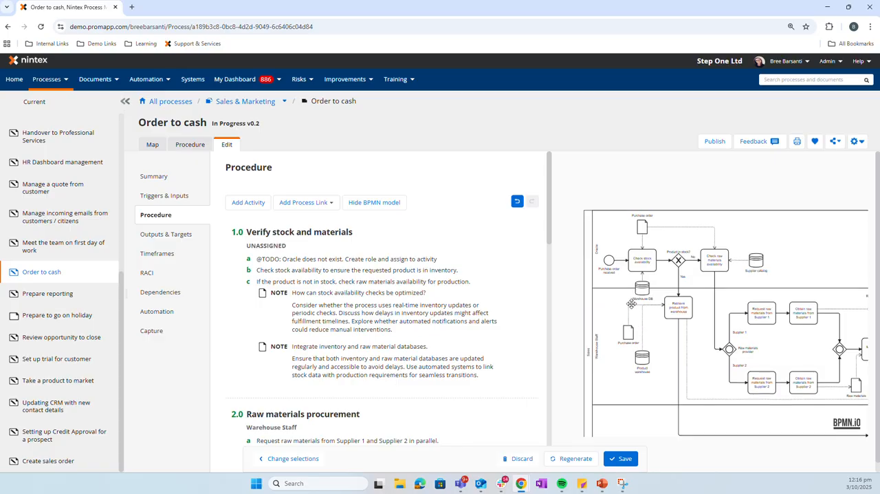
pyautogui.moveTo(605, 290); pyautogui.dragTo(642, 365)
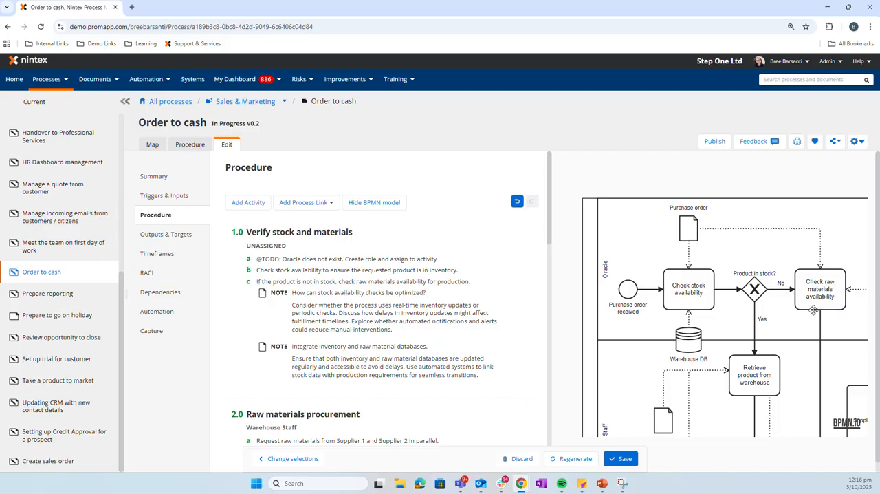
pyautogui.moveTo(385, 311)
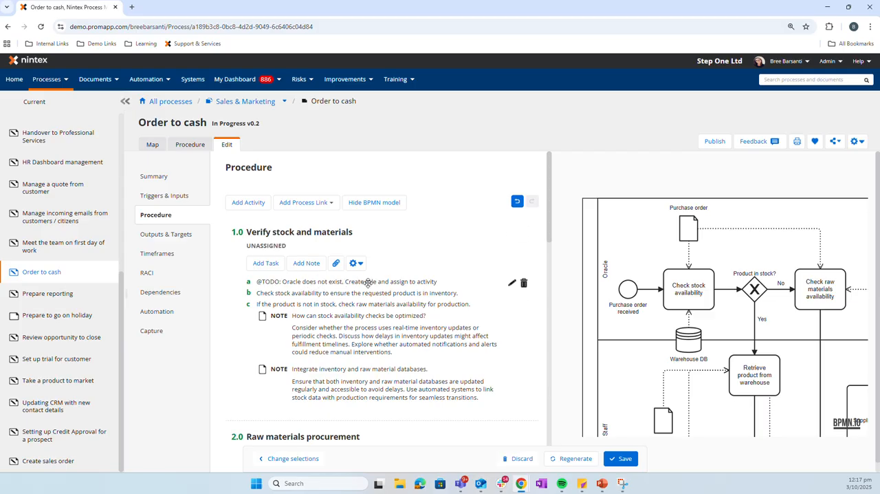
pyautogui.scroll(-1, 423, 288)
pyautogui.click(241, 79)
pyautogui.scroll(-1, 509, 316)
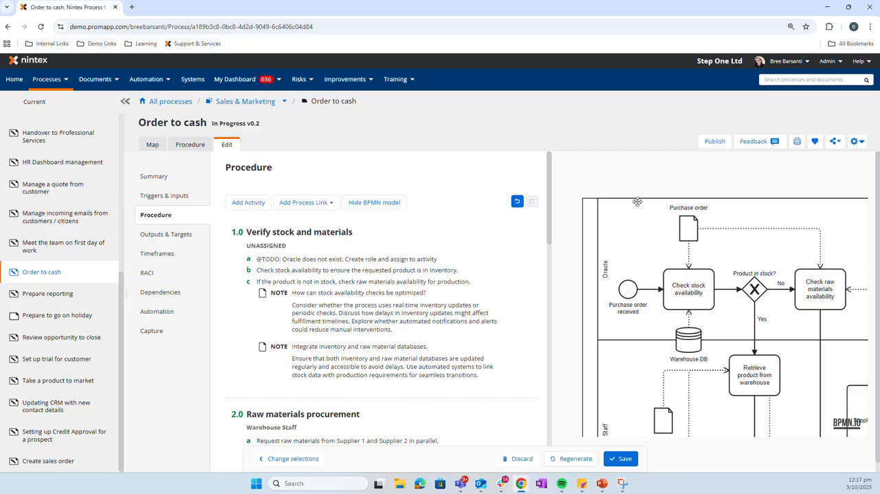
pyautogui.moveTo(257, 307)
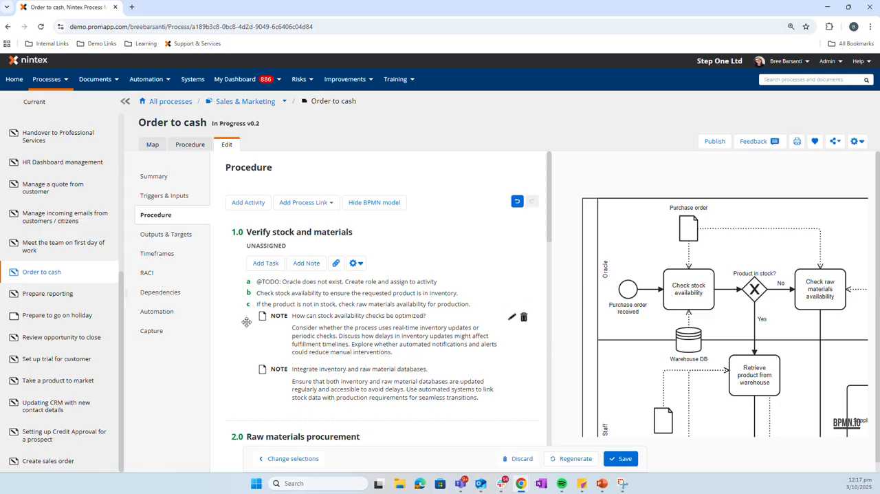
# Save the generated procedure with the change description "Conversion from BPMN"
pyautogui.click(624, 458)
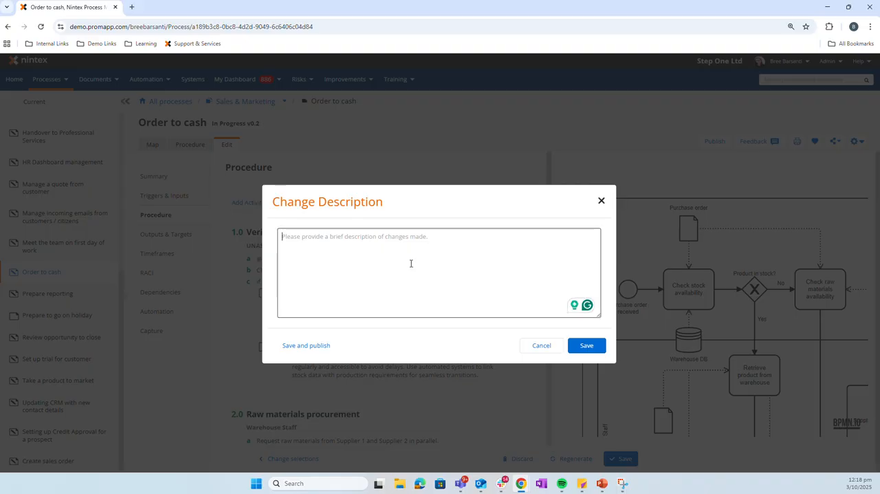
pyautogui.write('Con')
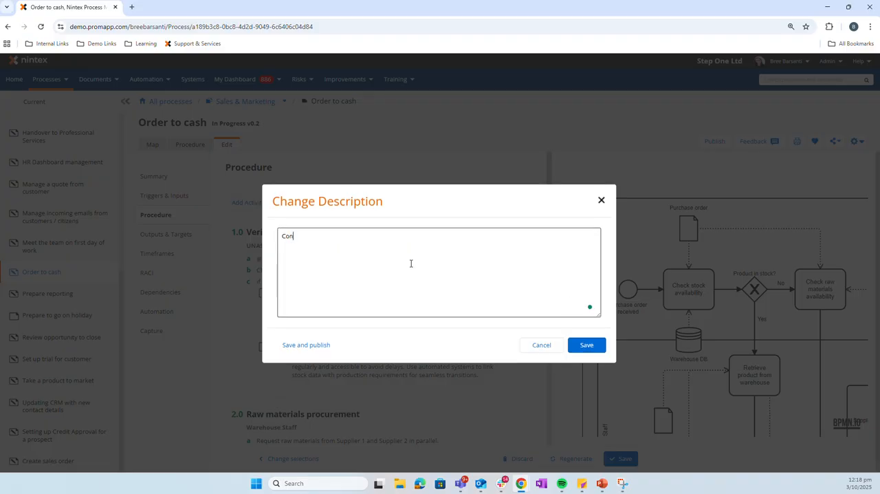
pyautogui.write('verstion')
pyautogui.write('ion from BPMN file.')
pyautogui.click(586, 345)
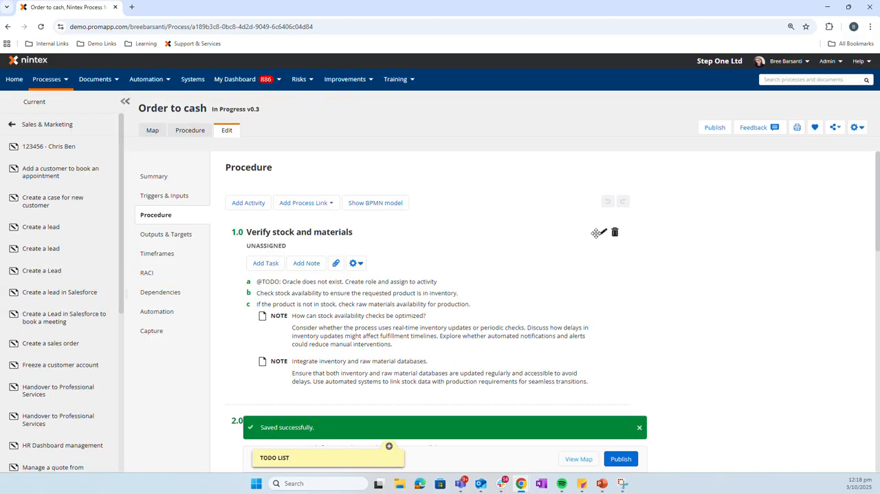
pyautogui.click(596, 233)
pyautogui.click(285, 235)
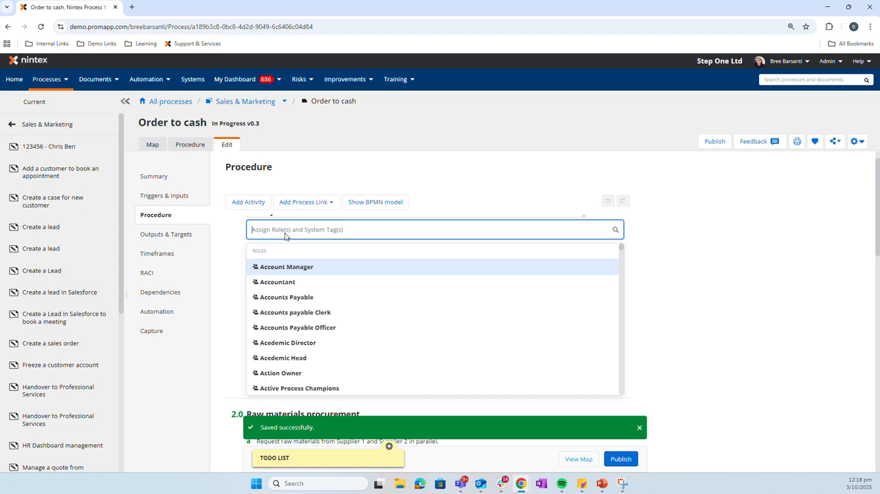
pyautogui.write('orac')
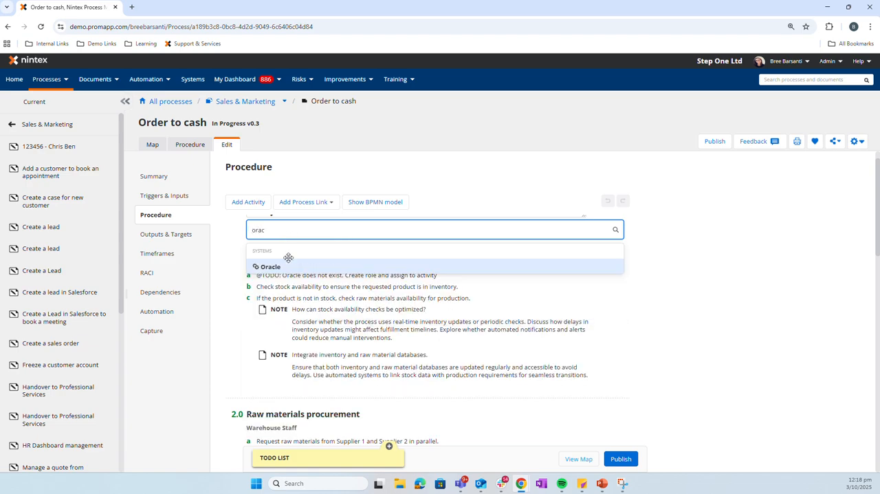
pyautogui.click(288, 266)
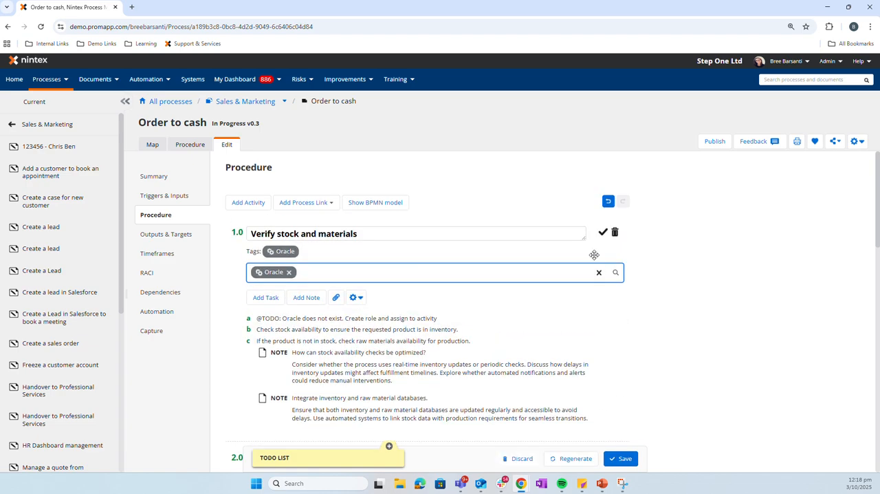
pyautogui.click(603, 232)
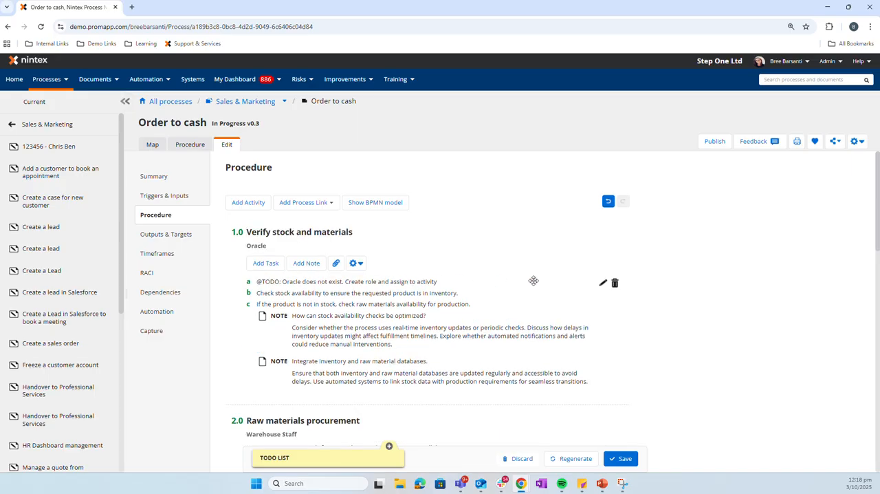
pyautogui.click(614, 282)
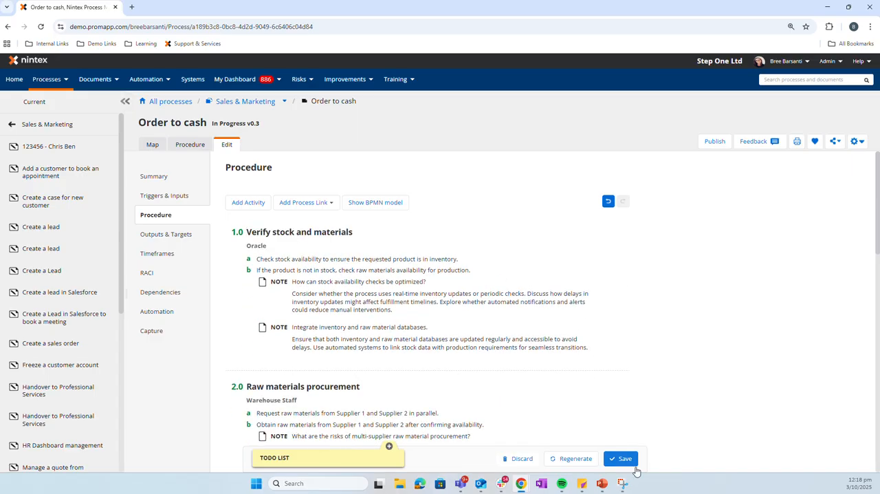
# Save the edited procedure with the change description "Updated task"
pyautogui.click(627, 460)
pyautogui.click(369, 266)
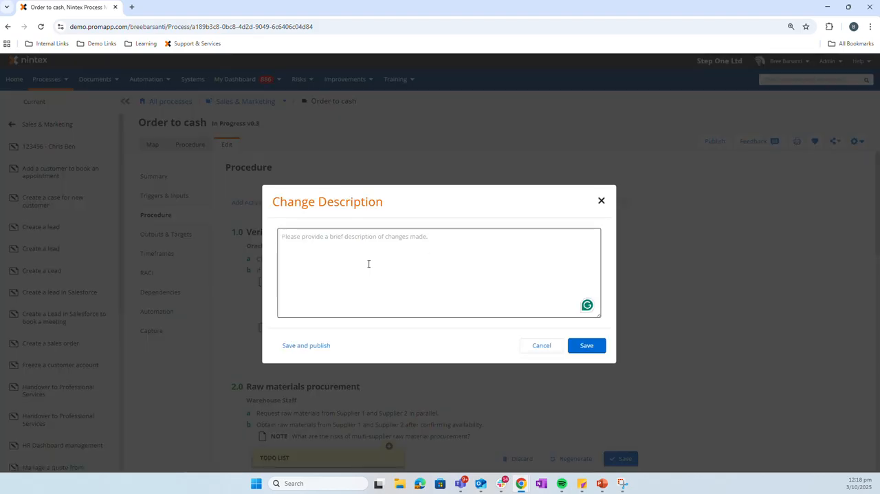
pyautogui.write('Updated t')
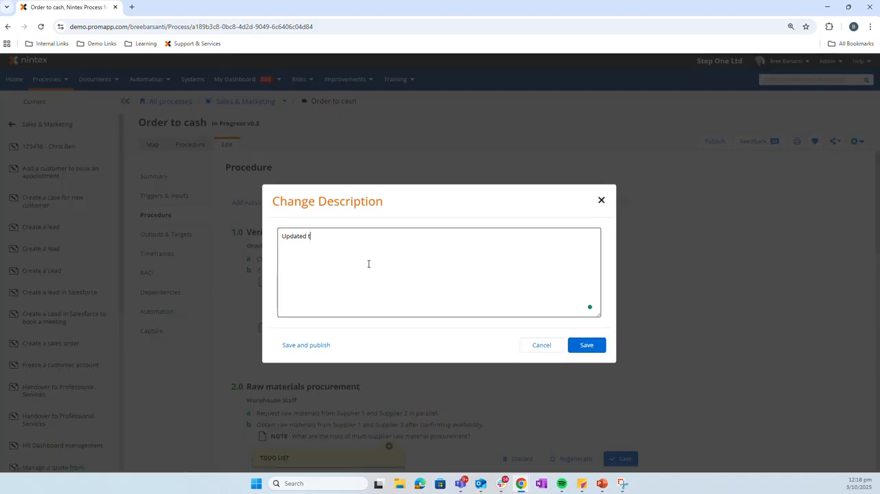
pyautogui.write('ask')
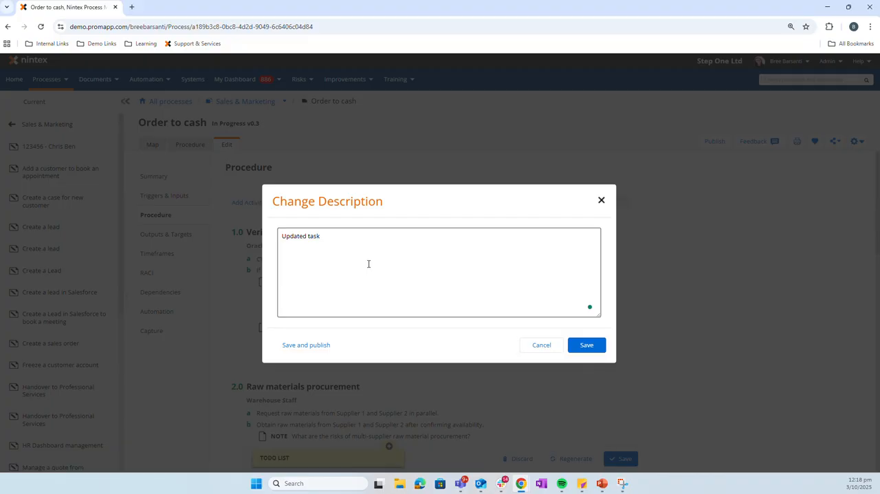
pyautogui.click(585, 345)
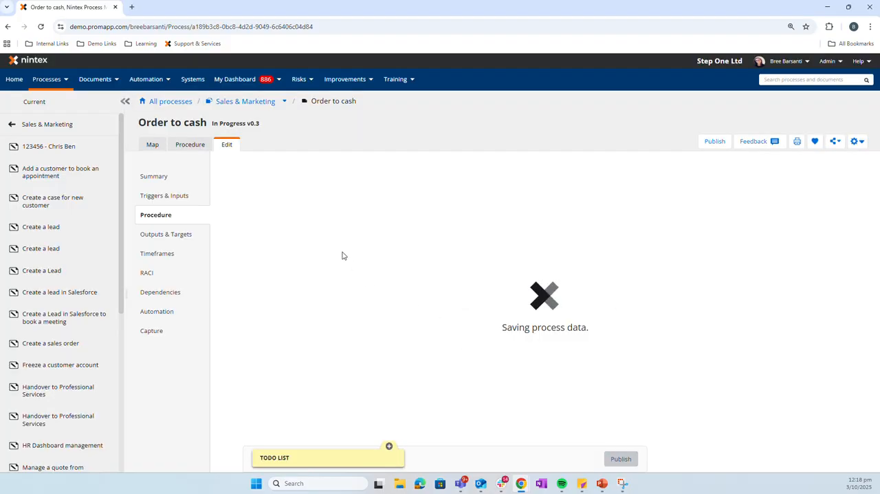
# Display the Order to cash process map without its summary and examine the details of activities 1.0 and 2.0
pyautogui.click(153, 142)
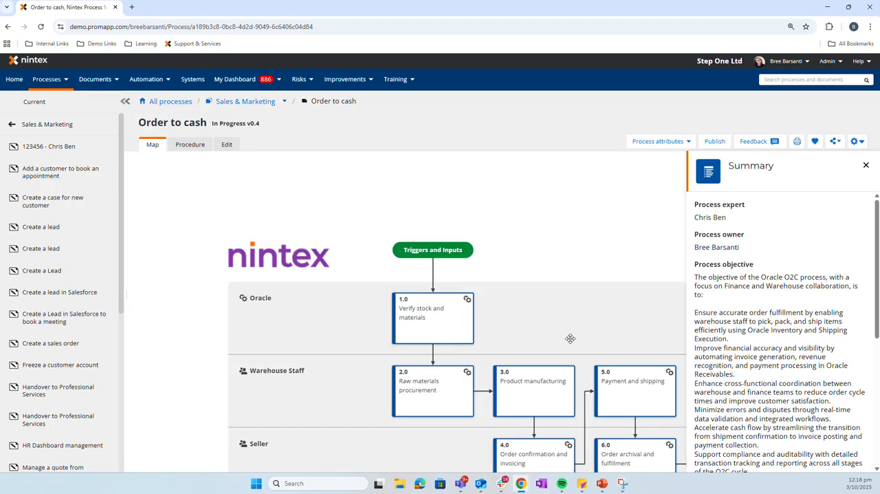
pyautogui.moveTo(575, 334); pyautogui.dragTo(505, 248)
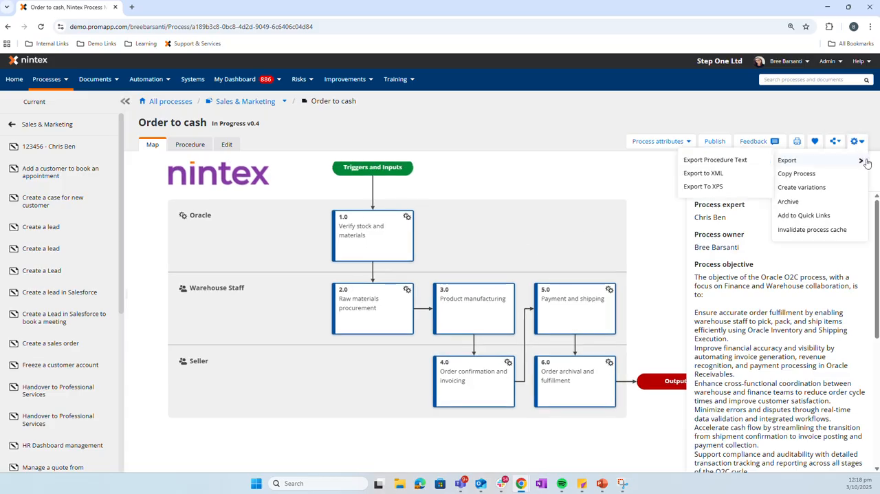
pyautogui.click(866, 165)
pyautogui.click(375, 229)
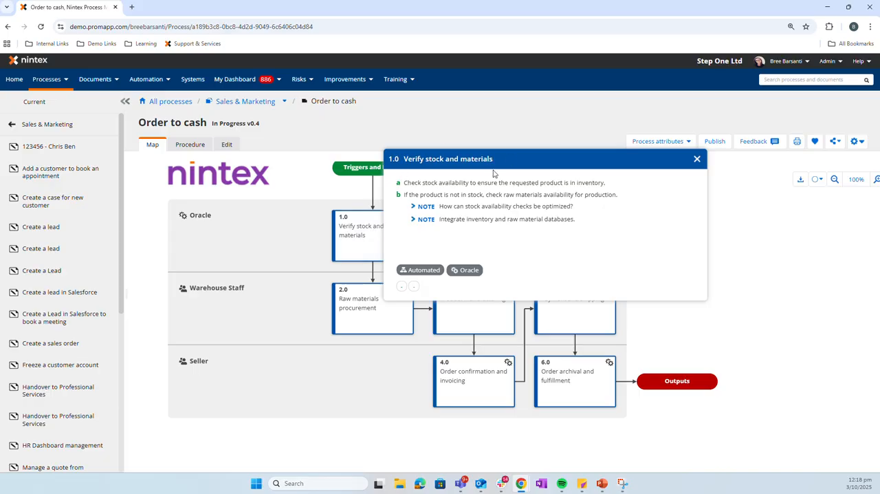
pyautogui.click(697, 160)
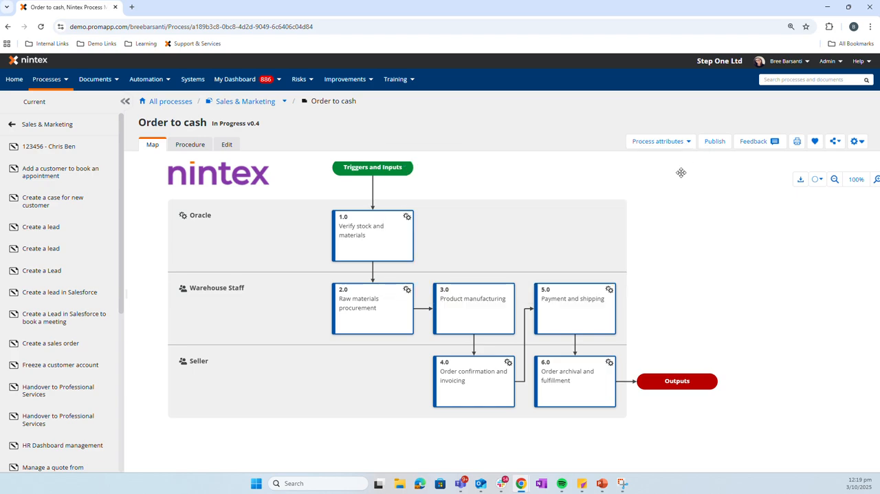
pyautogui.click(378, 314)
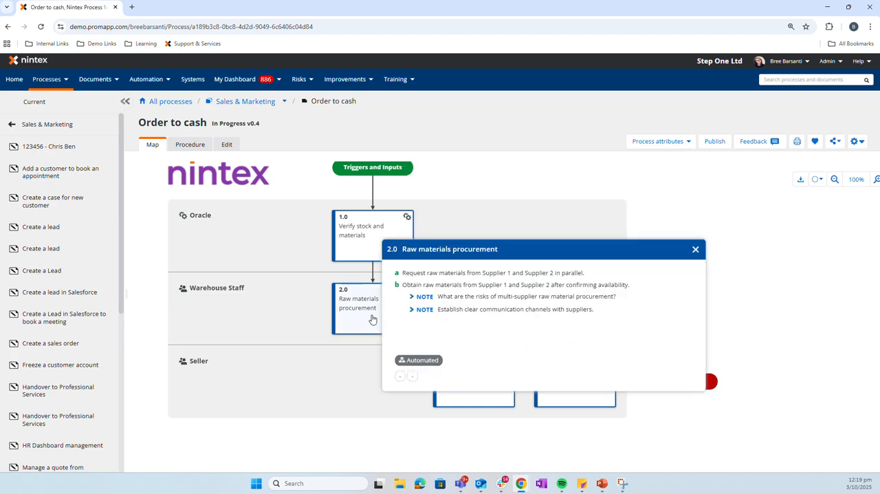
pyautogui.click(695, 251)
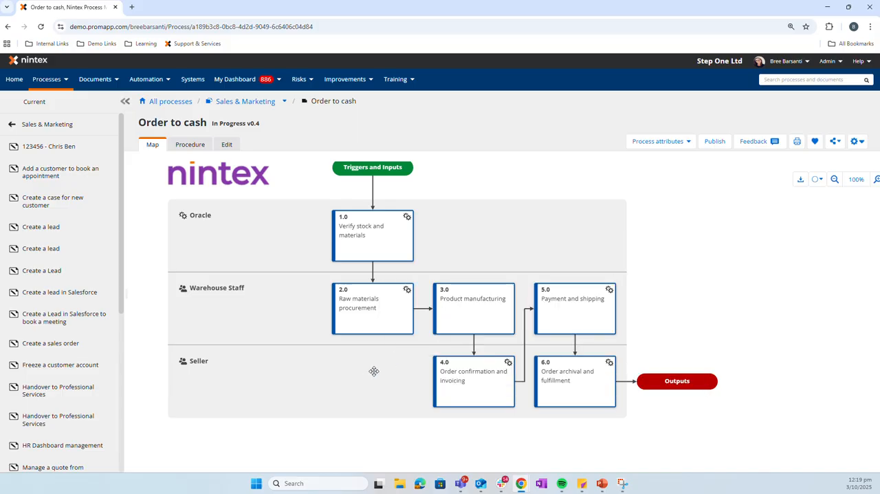
# Open the sharing options for the Order to cash process
pyautogui.click(837, 143)
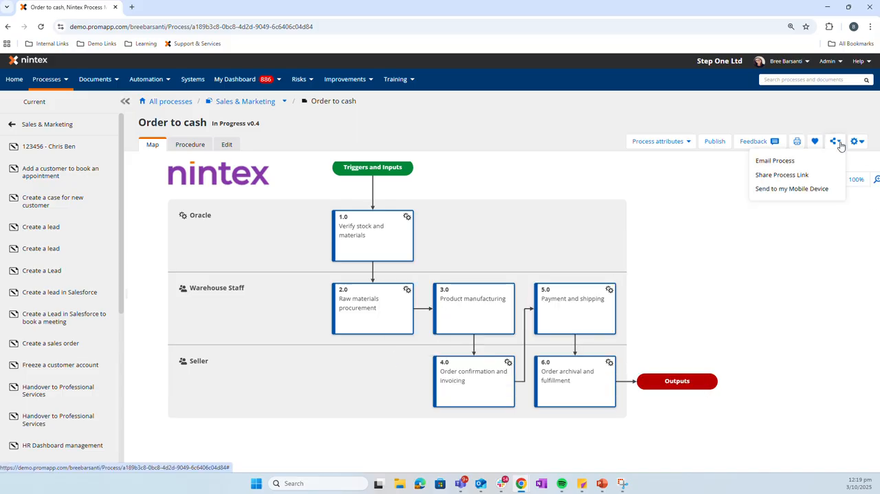